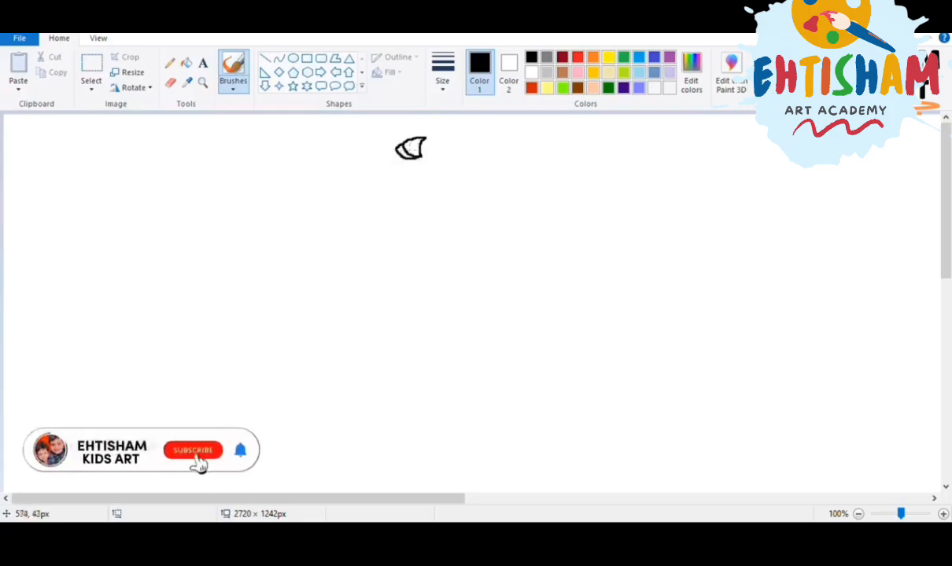
# Step: Draw the remaining swept hair strands above the forehead and the face outline with a pointed chin in black
pyautogui.moveTo(425, 139)
pyautogui.mouseDown()
pyautogui.moveTo(441, 136)
pyautogui.moveTo(424, 157)
pyautogui.moveTo(446, 144)
pyautogui.moveTo(438, 138)
pyautogui.moveTo(461, 151)
pyautogui.moveTo(428, 157)
pyautogui.moveTo(462, 145)
pyautogui.moveTo(460, 163)
pyautogui.moveTo(441, 160)
pyautogui.mouseUp()
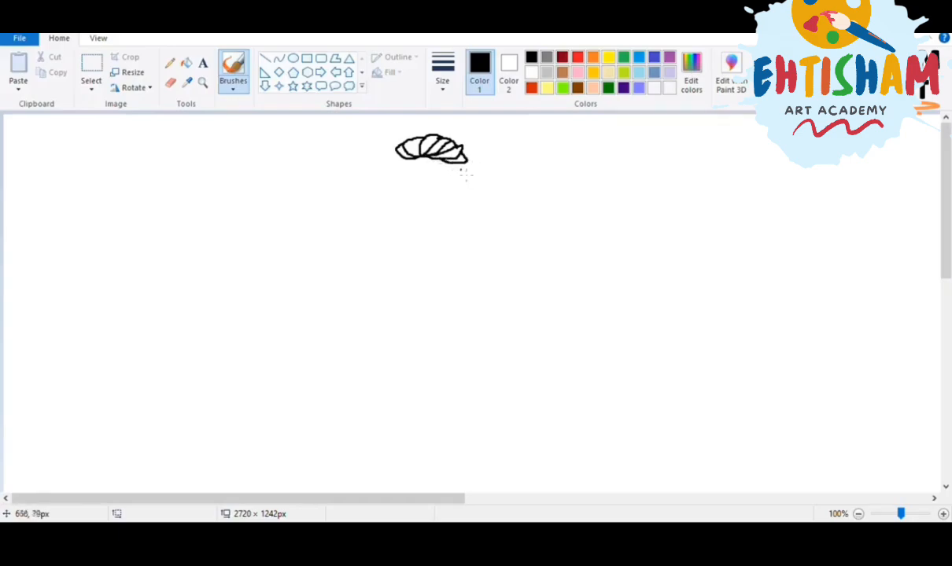
pyautogui.moveTo(464, 168)
pyautogui.mouseDown()
pyautogui.moveTo(438, 209)
pyautogui.moveTo(417, 211)
pyautogui.moveTo(395, 191)
pyautogui.moveTo(396, 158)
pyautogui.mouseUp()
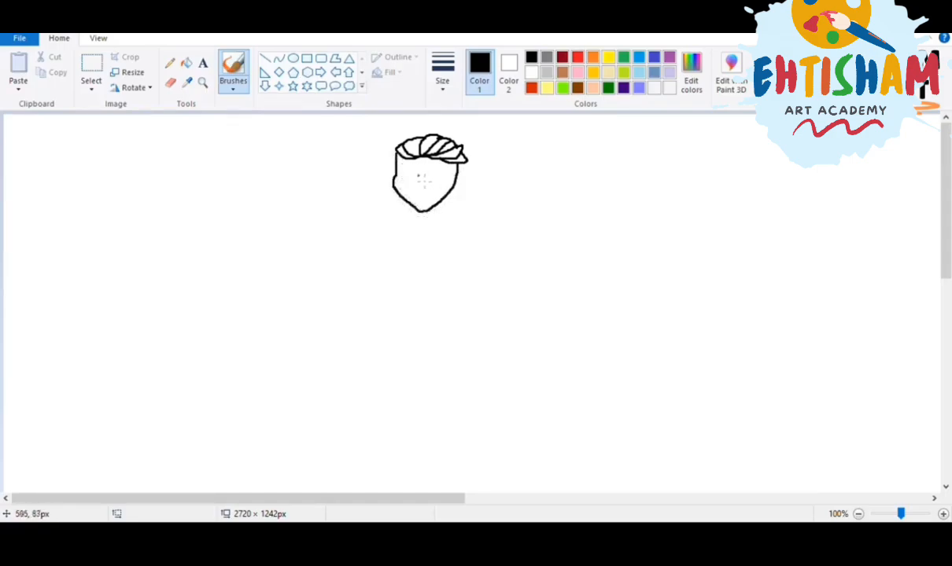
# Step: Draw the outer hair contour over the head and a segmented side braid that ends in a tapered tip at the chest
pyautogui.moveTo(401, 169)
pyautogui.mouseDown()
pyautogui.moveTo(390, 151)
pyautogui.moveTo(409, 138)
pyautogui.mouseUp()
pyautogui.moveTo(391, 143)
pyautogui.mouseDown()
pyautogui.moveTo(399, 127)
pyautogui.moveTo(463, 146)
pyautogui.mouseUp()
pyautogui.moveTo(463, 146)
pyautogui.mouseDown()
pyautogui.moveTo(459, 183)
pyautogui.moveTo(472, 197)
pyautogui.moveTo(476, 186)
pyautogui.moveTo(472, 207)
pyautogui.moveTo(459, 201)
pyautogui.moveTo(464, 190)
pyautogui.moveTo(465, 214)
pyautogui.moveTo(476, 199)
pyautogui.moveTo(480, 223)
pyautogui.moveTo(467, 219)
pyautogui.moveTo(465, 232)
pyautogui.moveTo(482, 225)
pyautogui.moveTo(454, 226)
pyautogui.moveTo(456, 243)
pyautogui.moveTo(465, 233)
pyautogui.moveTo(457, 244)
pyautogui.mouseUp()
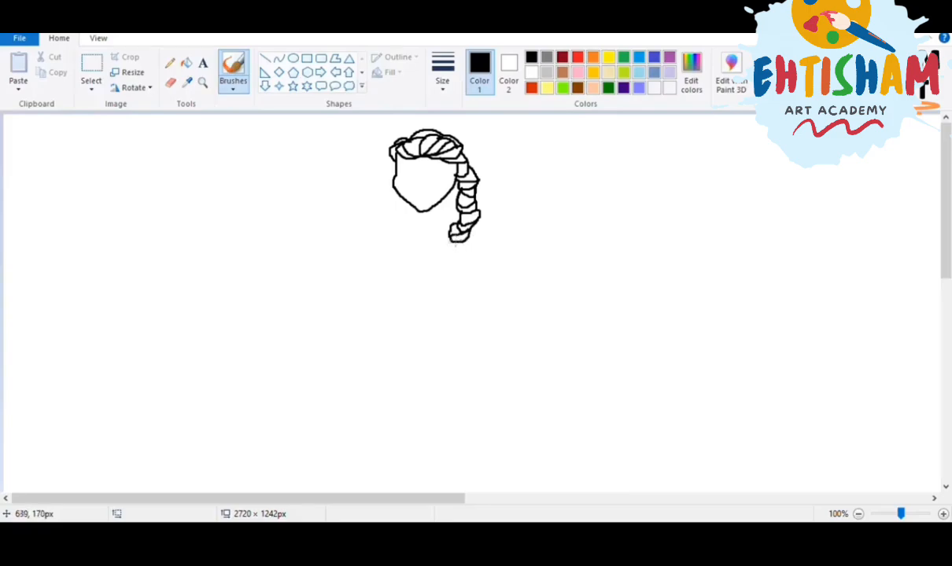
pyautogui.moveTo(448, 234)
pyautogui.mouseDown()
pyautogui.moveTo(437, 248)
pyautogui.moveTo(460, 242)
pyautogui.mouseUp()
pyautogui.moveTo(446, 254)
pyautogui.mouseDown()
pyautogui.moveTo(425, 273)
pyautogui.moveTo(447, 253)
pyautogui.moveTo(434, 275)
pyautogui.mouseUp()
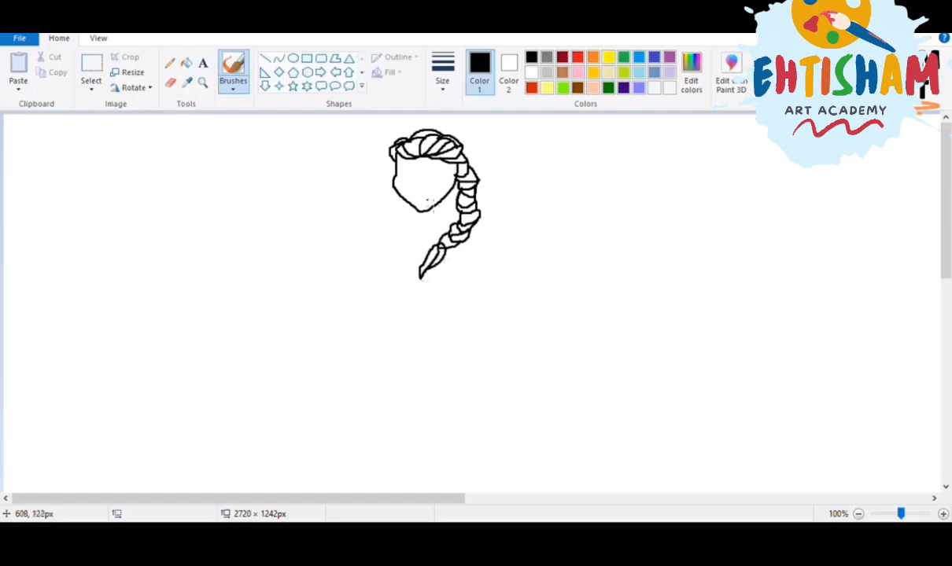
# Step: Draw the neck and the bare shoulders with an off-shoulder neckline running behind the braid
pyautogui.moveTo(422, 212)
pyautogui.mouseDown()
pyautogui.moveTo(401, 240)
pyautogui.moveTo(424, 246)
pyautogui.mouseUp()
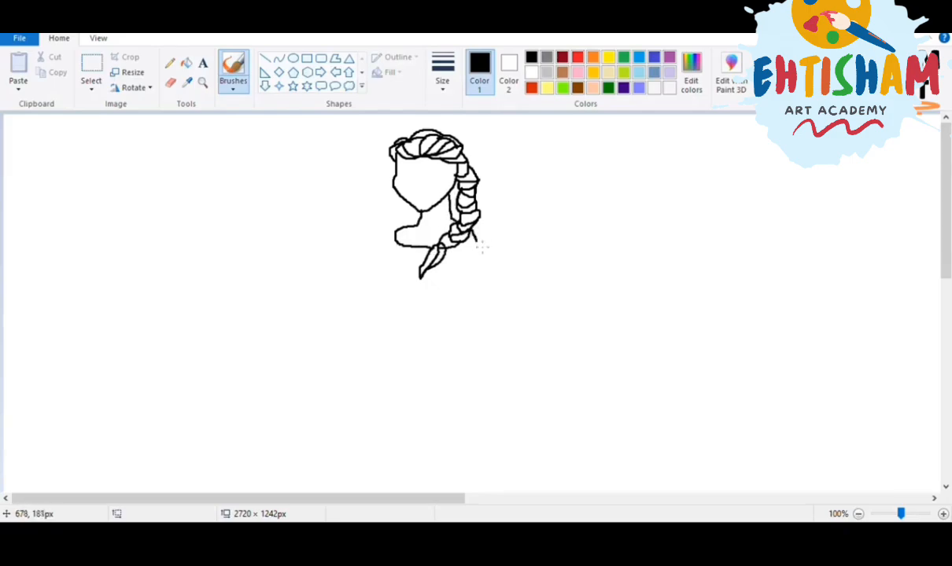
pyautogui.moveTo(478, 235); pyautogui.dragTo(450, 253)
# Step: Draw the facial features: eyebrows, two lashed eyes with dark pupils, a thin nose and smiling lips
pyautogui.moveTo(429, 166)
pyautogui.mouseDown()
pyautogui.moveTo(446, 168)
pyautogui.moveTo(401, 166)
pyautogui.mouseUp()
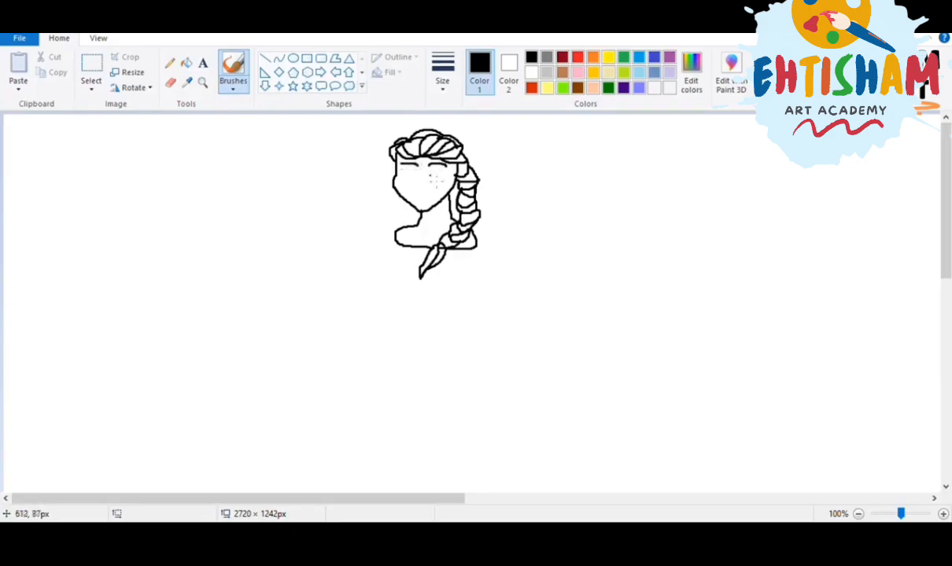
pyautogui.moveTo(429, 178)
pyautogui.mouseDown()
pyautogui.moveTo(447, 176)
pyautogui.moveTo(397, 179)
pyautogui.mouseUp()
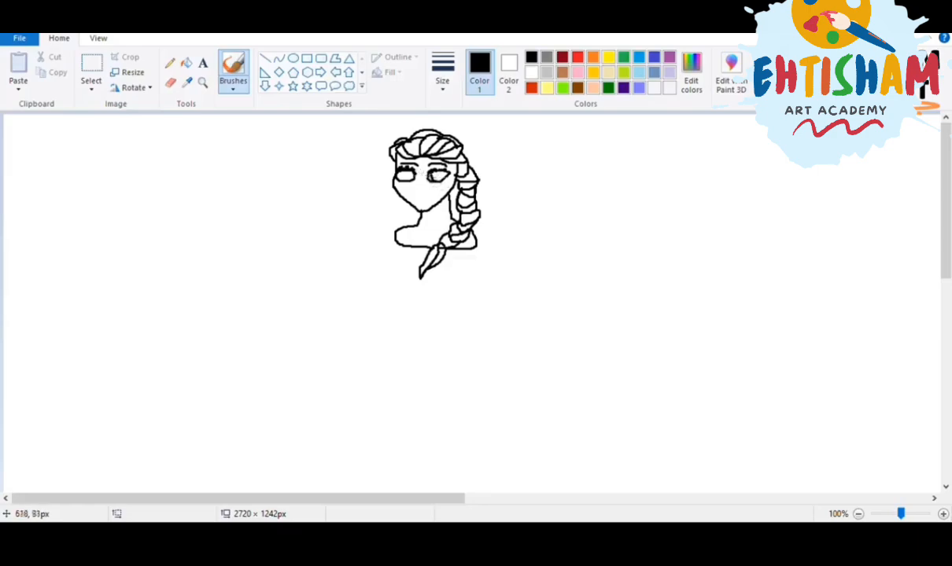
pyautogui.moveTo(435, 179); pyautogui.dragTo(439, 178)
pyautogui.moveTo(401, 171); pyautogui.dragTo(402, 177)
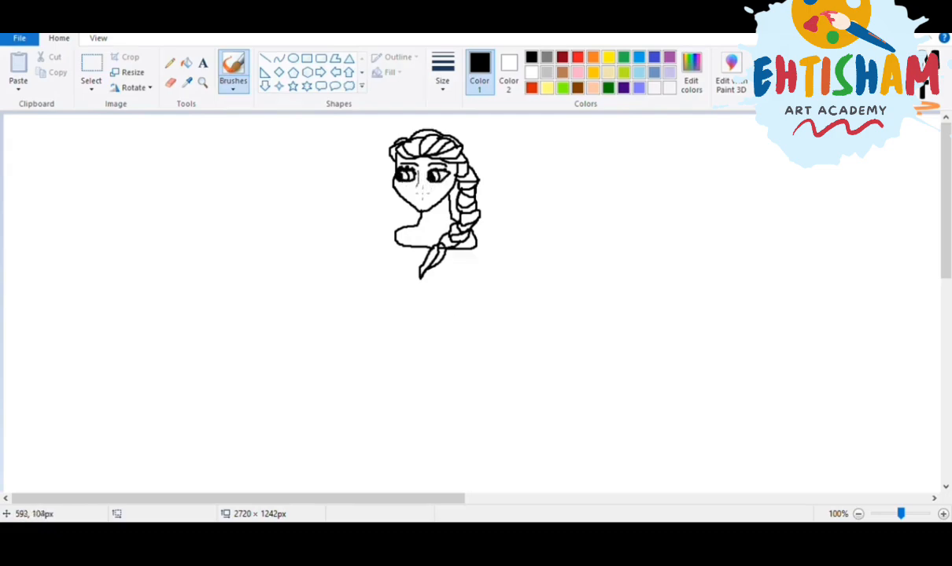
pyautogui.moveTo(417, 187); pyautogui.dragTo(424, 190)
pyautogui.moveTo(431, 195); pyautogui.dragTo(410, 199)
# Step: Draw the fitted bodice down to the waist, one arm hanging straight down and the other bent outward, each with a hand
pyautogui.moveTo(395, 241)
pyautogui.mouseDown()
pyautogui.moveTo(389, 288)
pyautogui.moveTo(408, 321)
pyautogui.moveTo(439, 321)
pyautogui.moveTo(470, 273)
pyautogui.mouseUp()
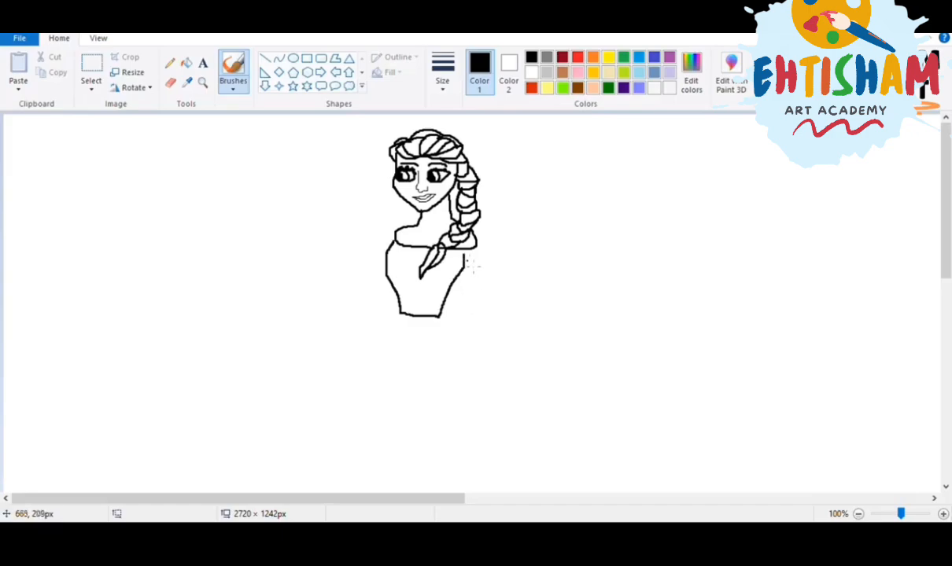
pyautogui.moveTo(470, 273)
pyautogui.mouseDown()
pyautogui.moveTo(479, 302)
pyautogui.moveTo(472, 369)
pyautogui.moveTo(486, 385)
pyautogui.moveTo(506, 304)
pyautogui.moveTo(482, 235)
pyautogui.mouseUp()
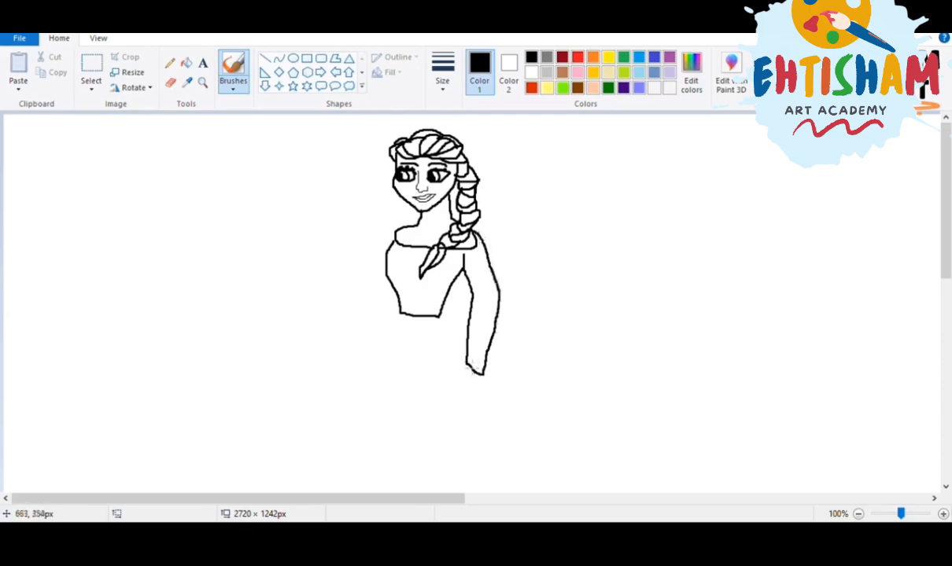
pyautogui.moveTo(472, 369)
pyautogui.mouseDown()
pyautogui.moveTo(482, 386)
pyautogui.moveTo(493, 377)
pyautogui.mouseUp()
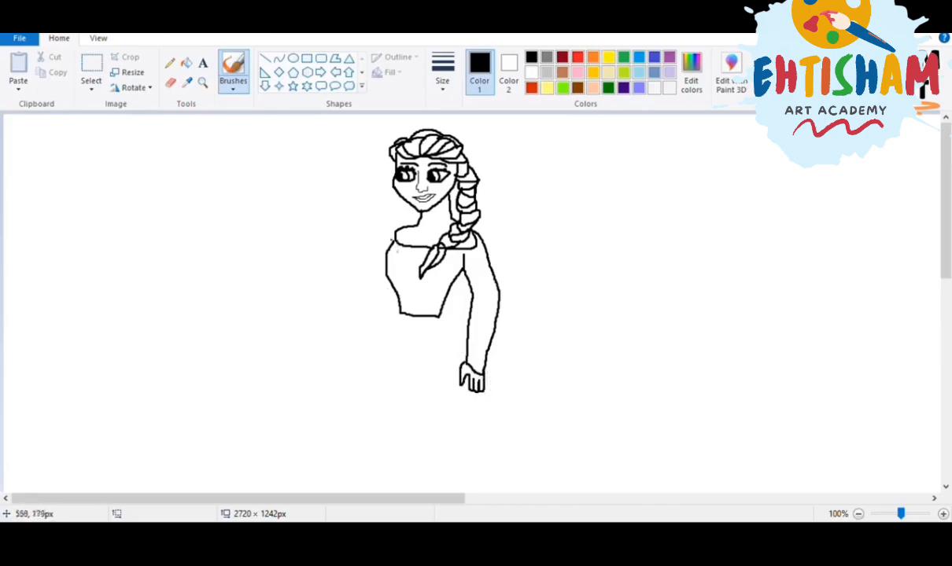
pyautogui.moveTo(395, 240)
pyautogui.mouseDown()
pyautogui.moveTo(385, 239)
pyautogui.moveTo(375, 275)
pyautogui.moveTo(329, 237)
pyautogui.moveTo(324, 245)
pyautogui.moveTo(344, 283)
pyautogui.moveTo(400, 291)
pyautogui.mouseUp()
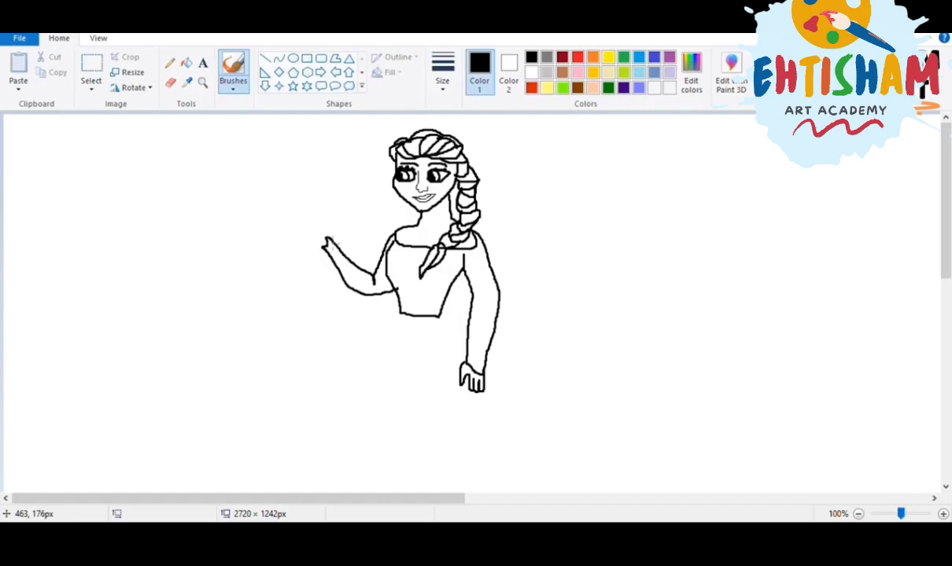
pyautogui.moveTo(329, 239)
pyautogui.mouseDown()
pyautogui.moveTo(303, 239)
pyautogui.moveTo(319, 244)
pyautogui.moveTo(293, 252)
pyautogui.moveTo(336, 254)
pyautogui.mouseUp()
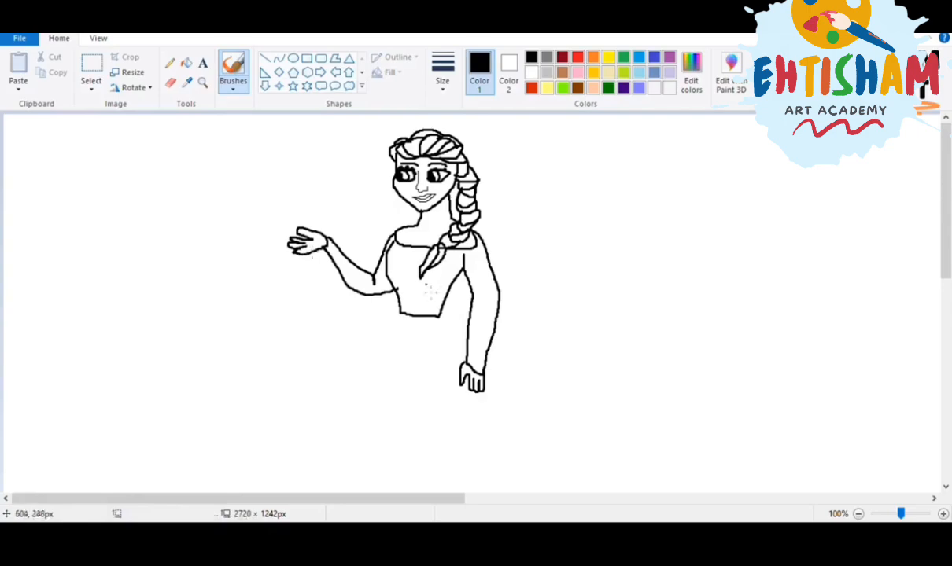
# Step: Draw the long skirt from the waist and the flared cape behind the hanging arm, with fold lines in both
pyautogui.moveTo(440, 316); pyautogui.dragTo(458, 492)
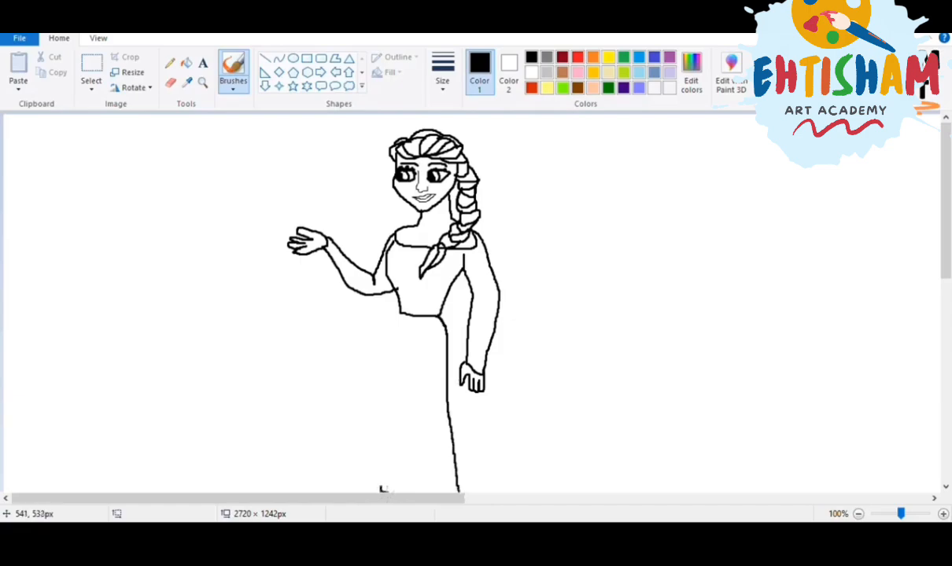
pyautogui.moveTo(382, 489); pyautogui.dragTo(401, 319)
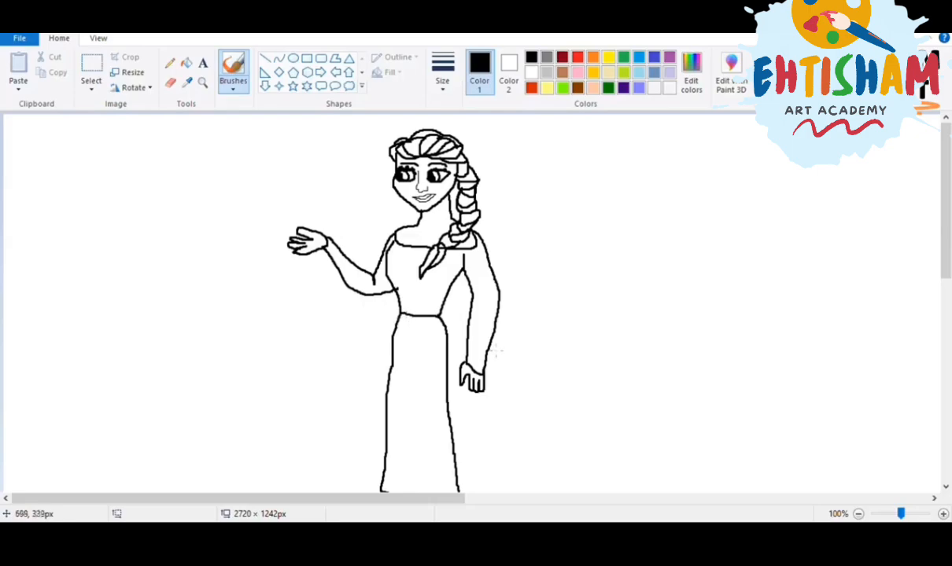
pyautogui.moveTo(490, 345); pyautogui.dragTo(502, 366)
pyautogui.moveTo(564, 456); pyautogui.dragTo(461, 493)
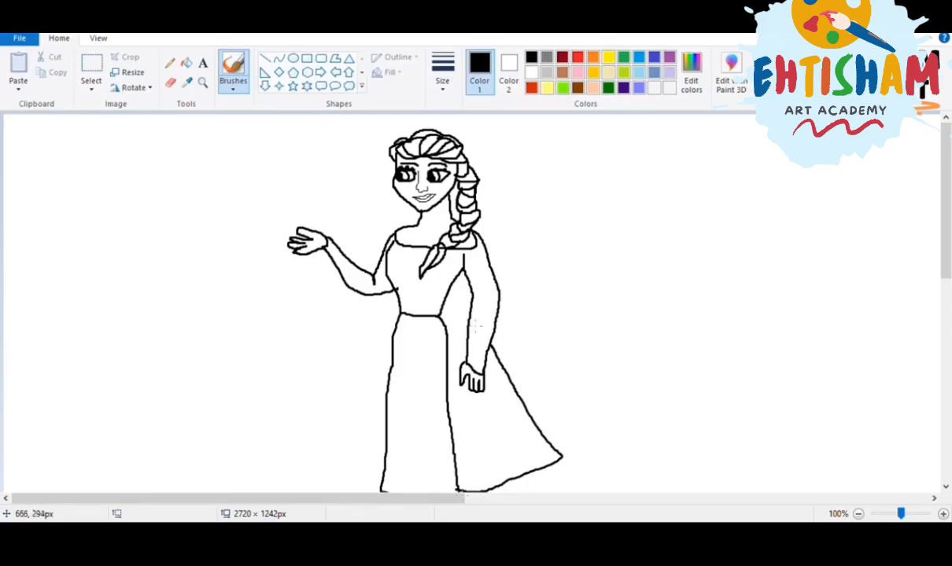
pyautogui.moveTo(472, 324)
pyautogui.mouseDown()
pyautogui.moveTo(459, 291)
pyautogui.moveTo(454, 332)
pyautogui.moveTo(491, 493)
pyautogui.mouseUp()
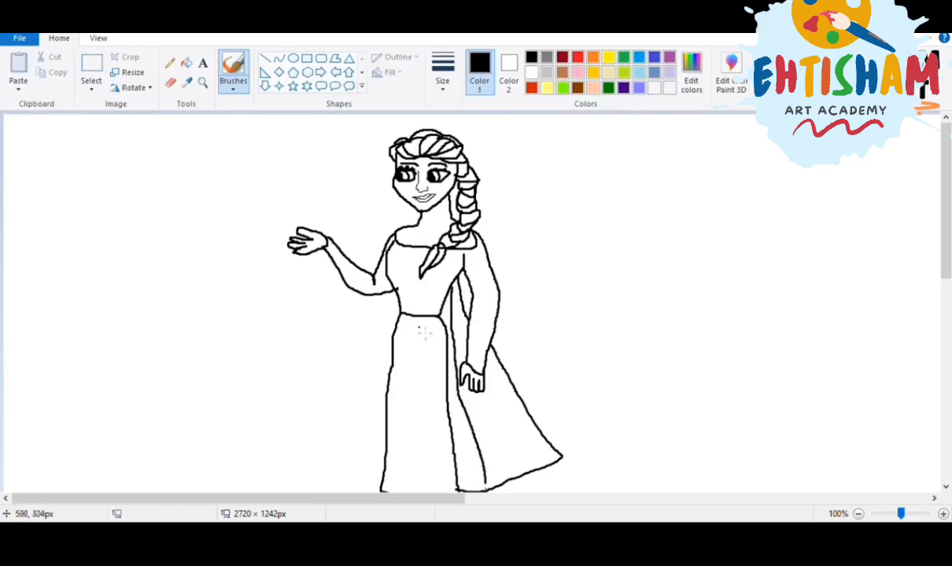
pyautogui.moveTo(401, 316)
pyautogui.mouseDown()
pyautogui.moveTo(422, 488)
pyautogui.moveTo(410, 407)
pyautogui.mouseUp()
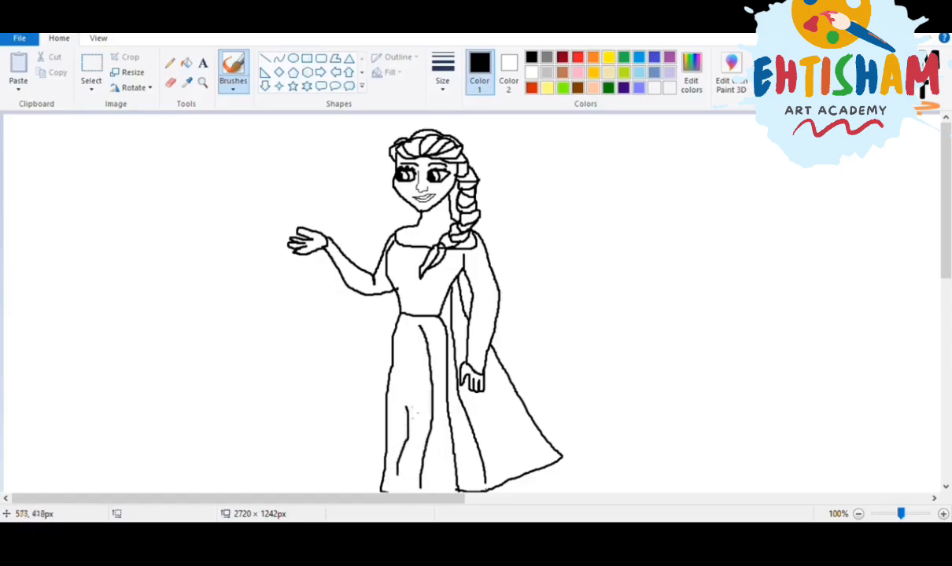
pyautogui.moveTo(496, 417); pyautogui.dragTo(519, 477)
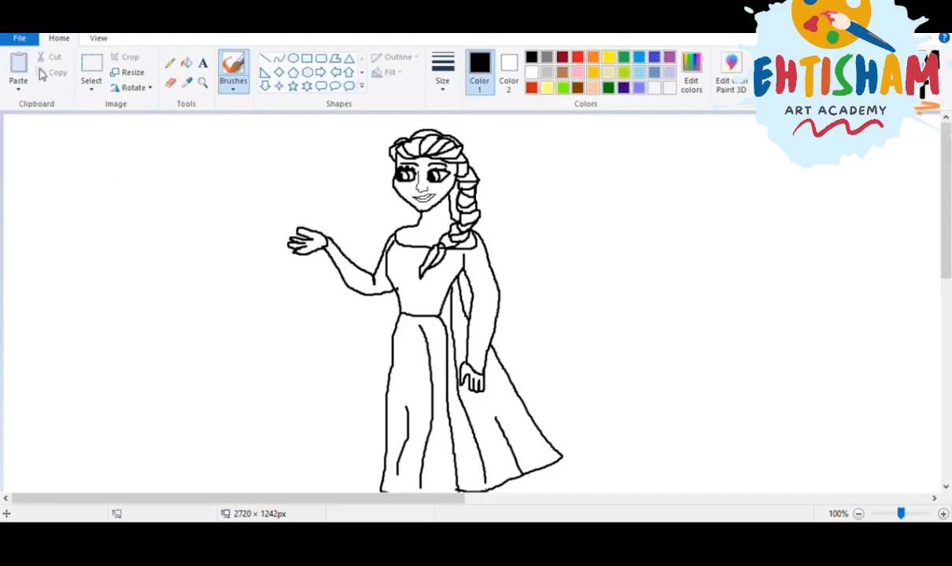
# Step: Fill the bodice, sleeves, skirt and cape with bright blue
pyautogui.click(186, 63)
pyautogui.click(638, 57)
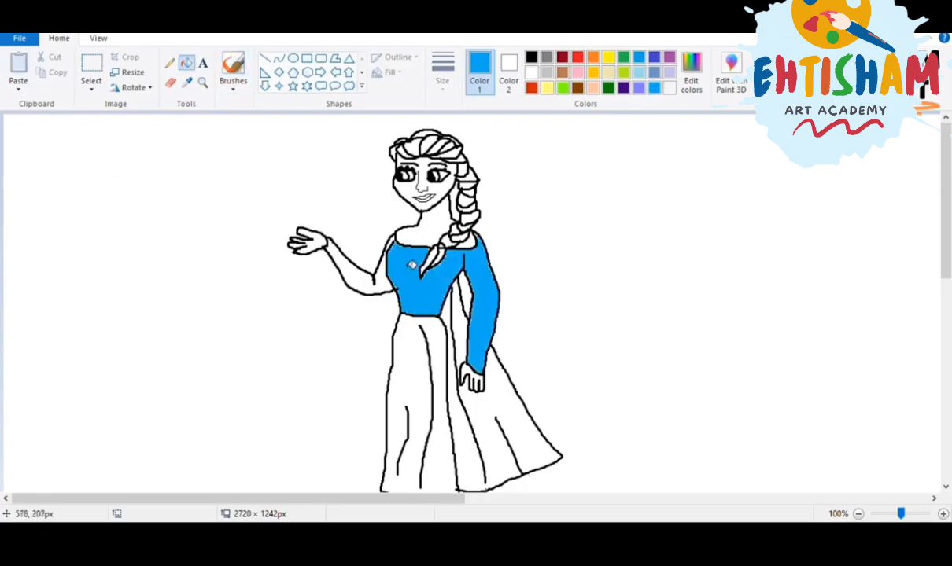
pyautogui.click(390, 250)
pyautogui.click(368, 273)
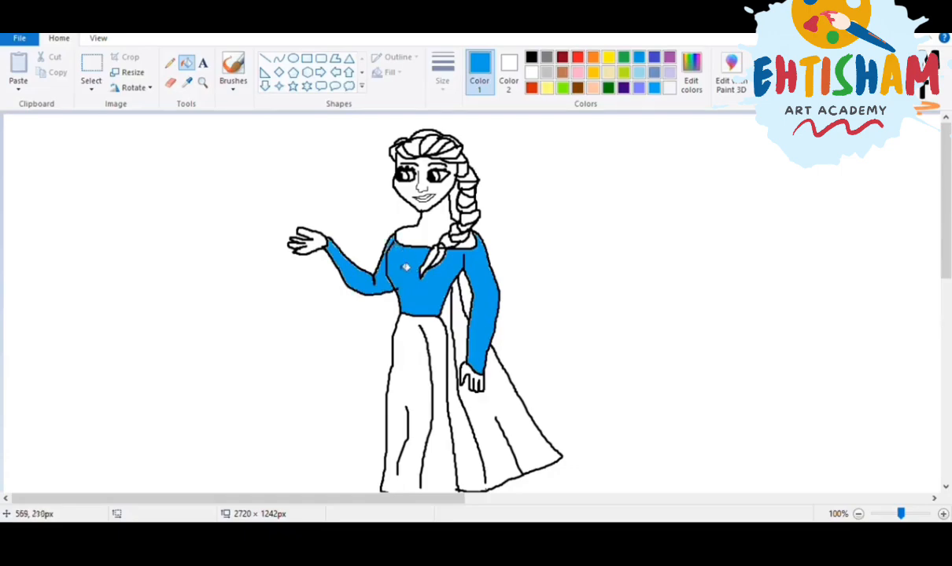
pyautogui.click(436, 341)
pyautogui.click(459, 315)
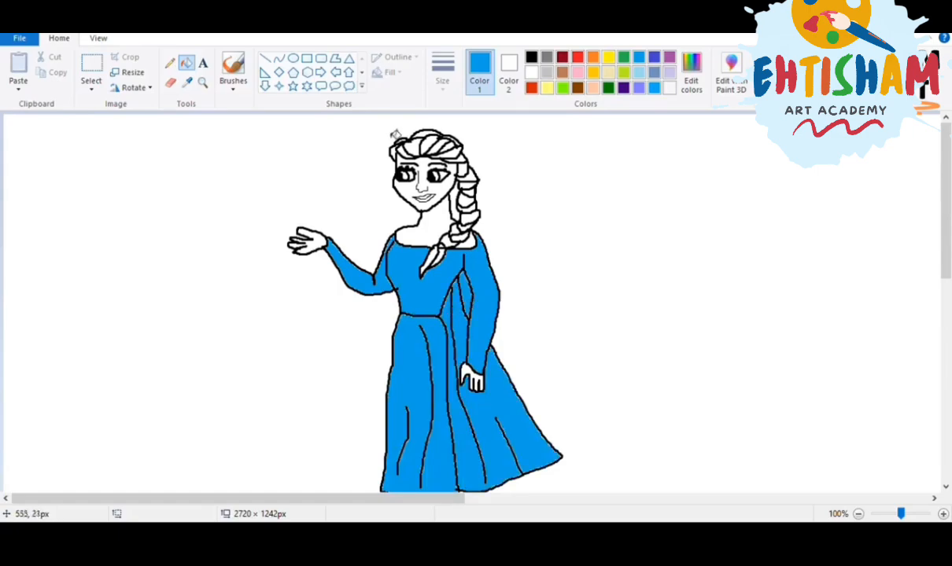
# Step: Fill the hair on the head and the segments of the braid with a custom beige blonde
pyautogui.click(436, 142)
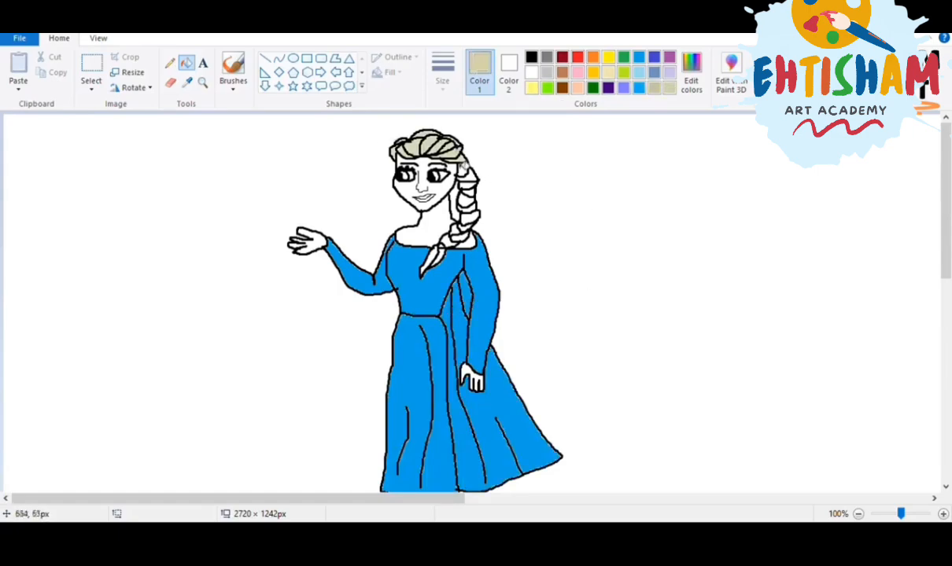
pyautogui.click(476, 182)
pyautogui.click(471, 187)
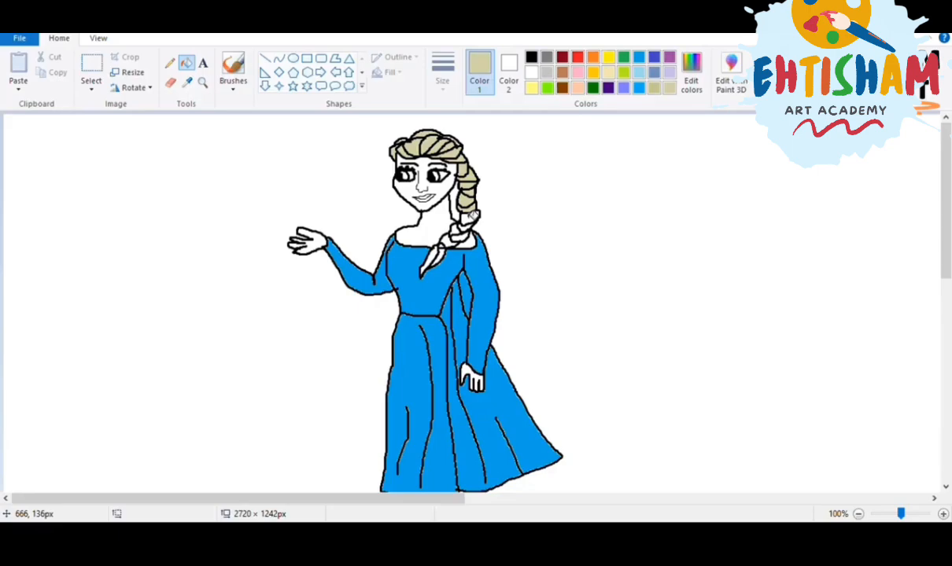
pyautogui.click(447, 208)
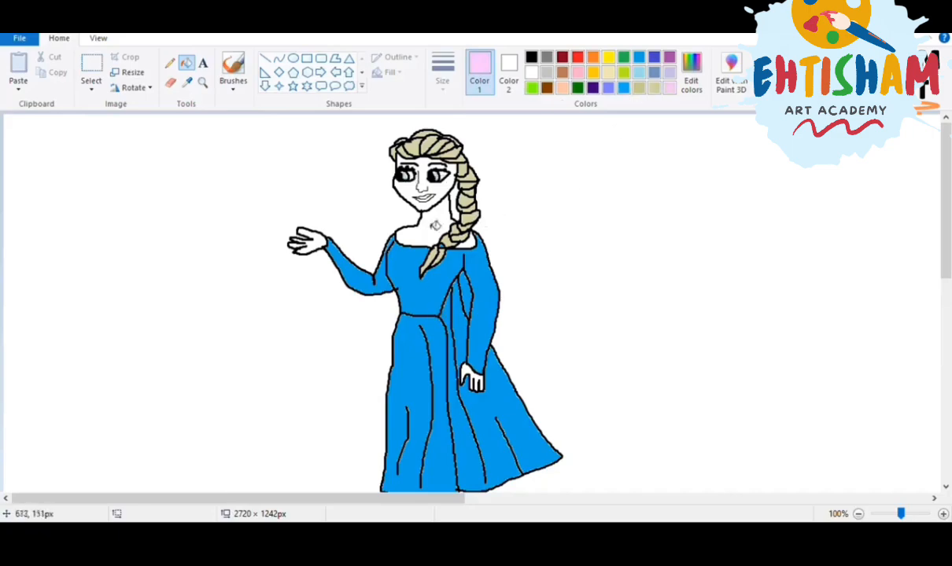
# Step: Fill the neck, shoulders, face and both hands with pale pink
pyautogui.click(435, 226)
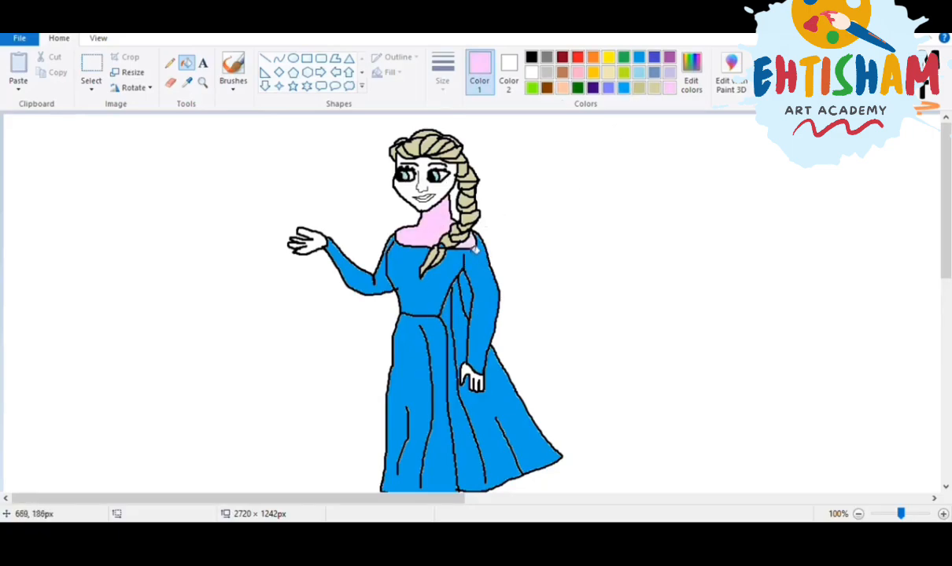
pyautogui.click(402, 191)
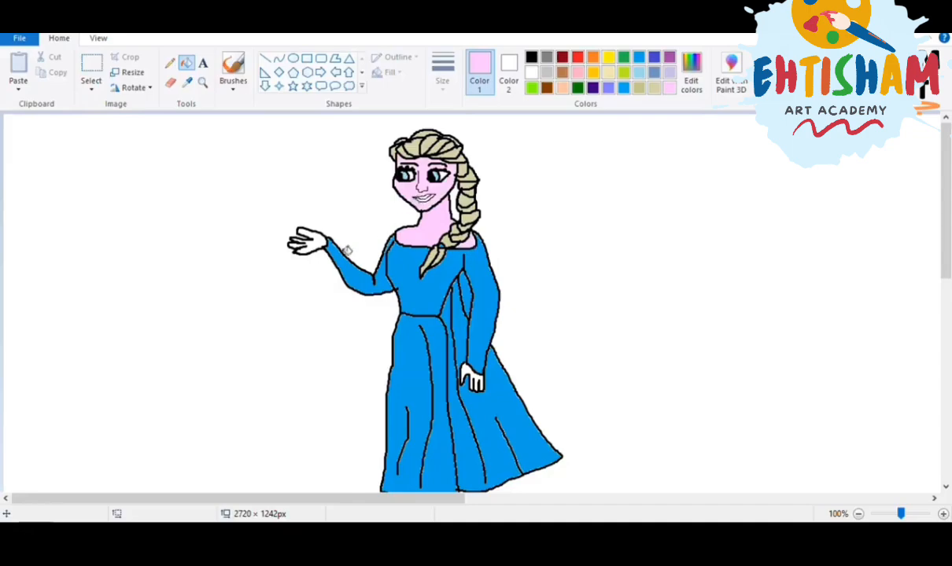
pyautogui.click(323, 245)
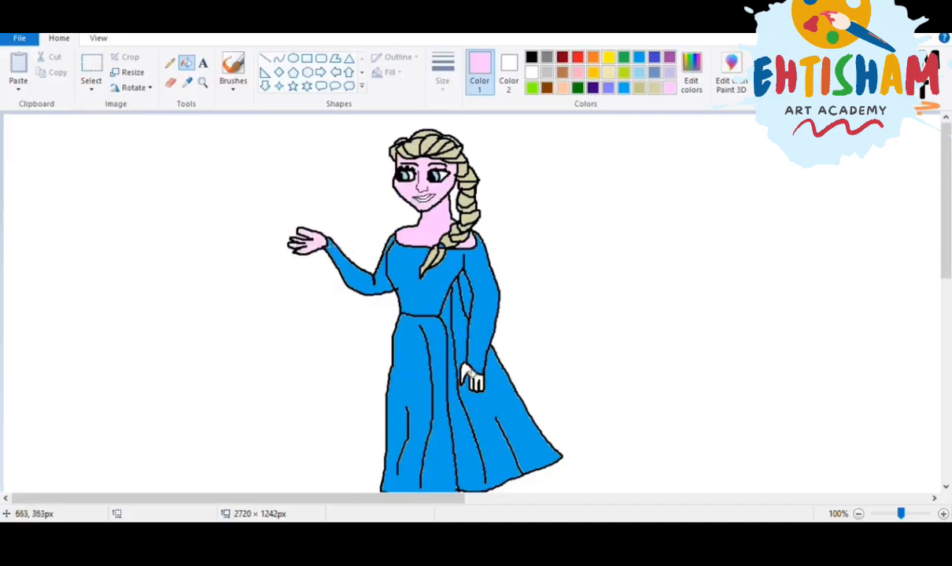
pyautogui.click(469, 372)
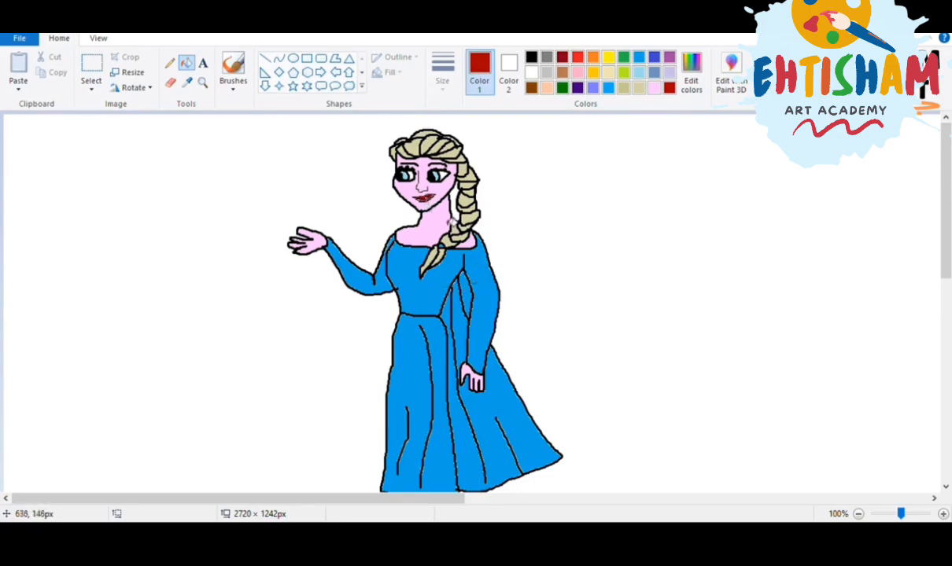
# Step: Add a short black brush stroke between the neck and the braid to close the outline there
pyautogui.click(531, 56)
pyautogui.click(236, 67)
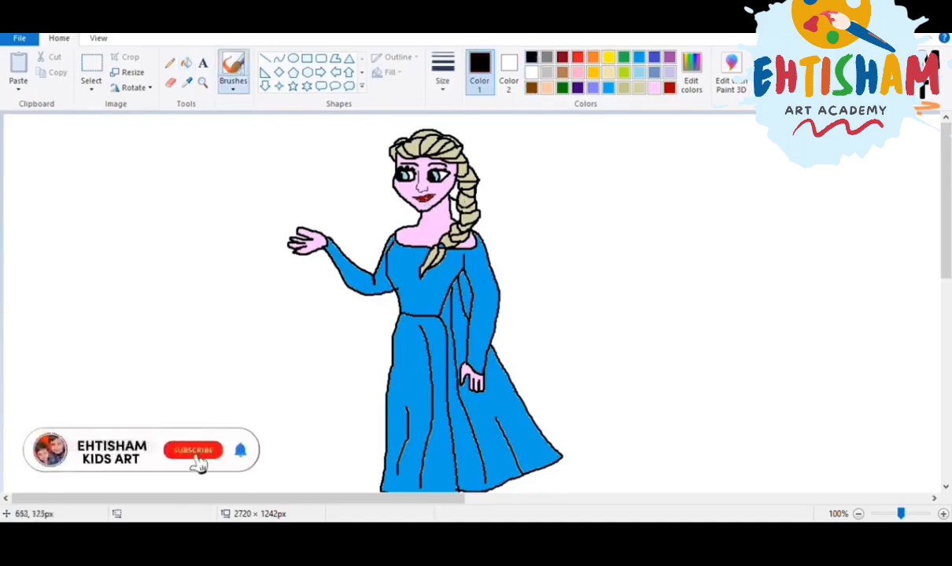
pyautogui.moveTo(453, 215); pyautogui.dragTo(459, 218)
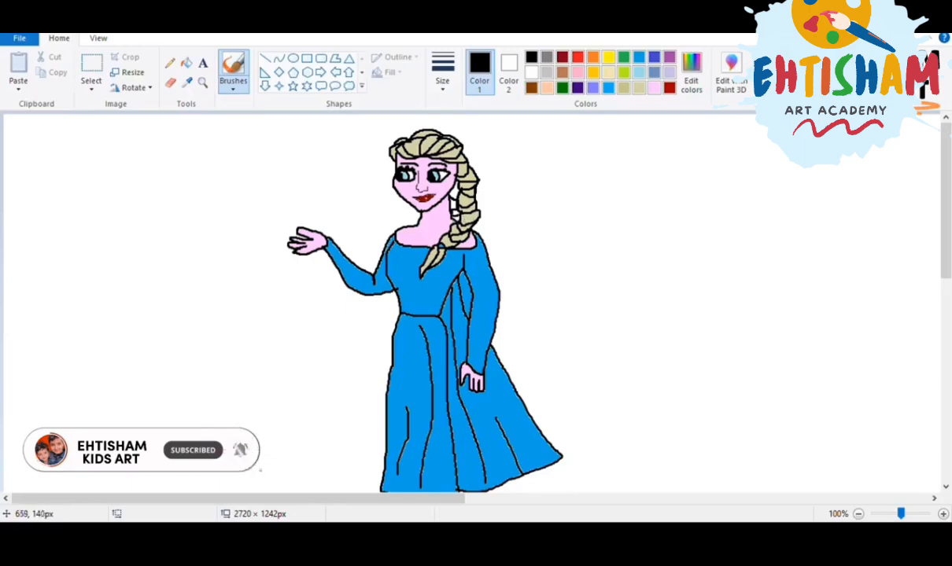
# Step: Set up the fill tool with the beige blonde hair colour for the braid area
pyautogui.click(624, 88)
pyautogui.click(189, 65)
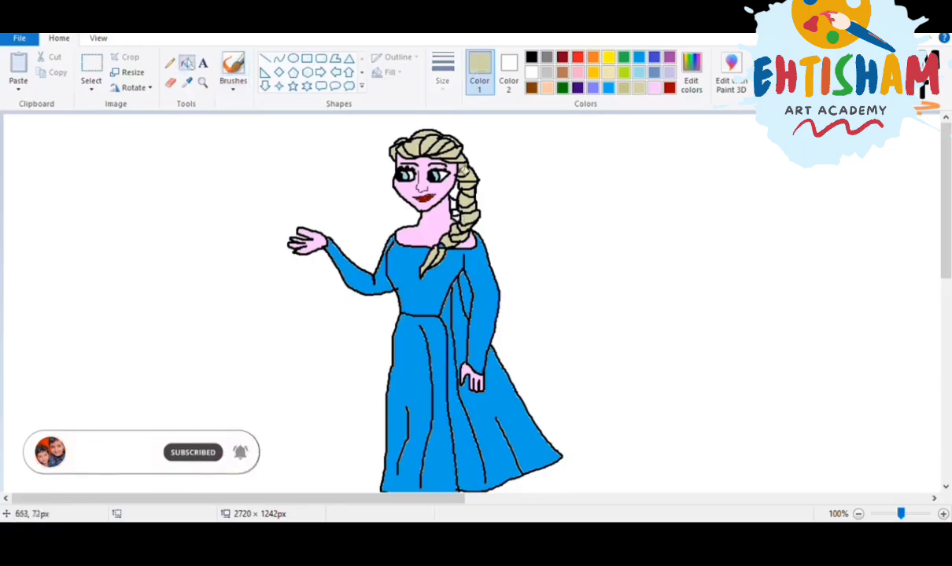